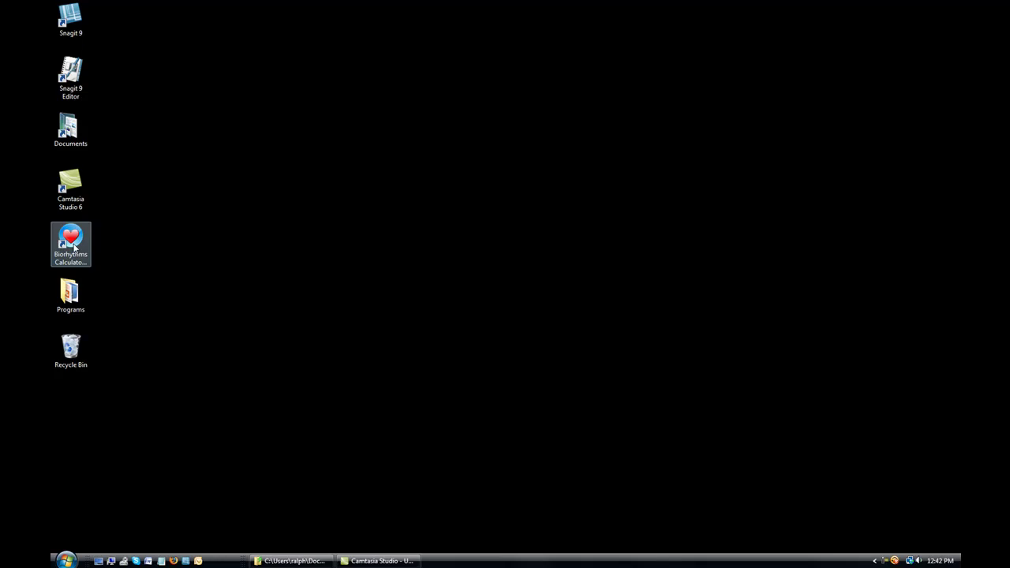
Start Biorhythms Calculator 2010 Premium from its desktop shortcut.
double_click(73, 246)
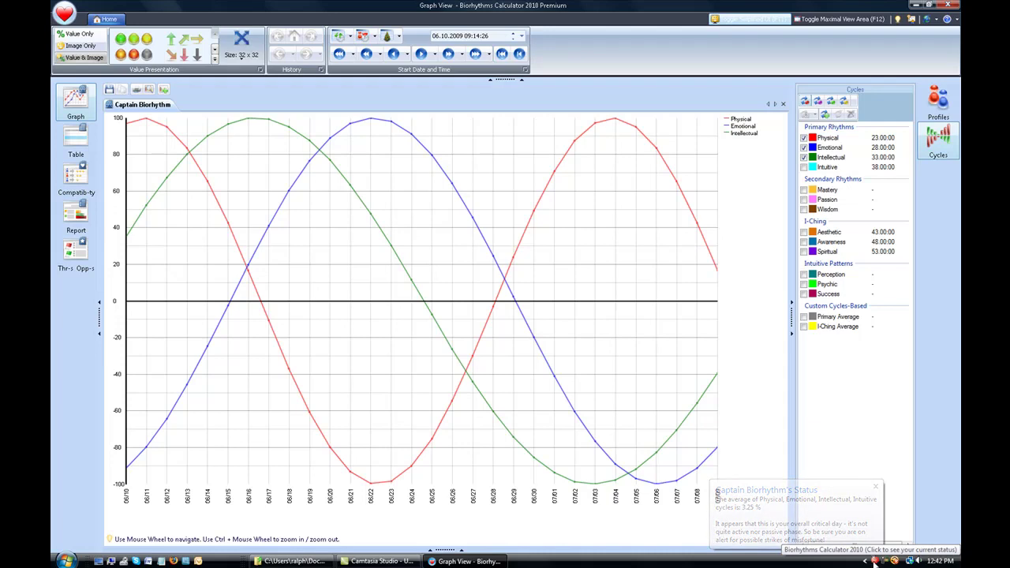
Reopen the Captain Biorhythm's Status balloon from the tray icon.
left_click(874, 562)
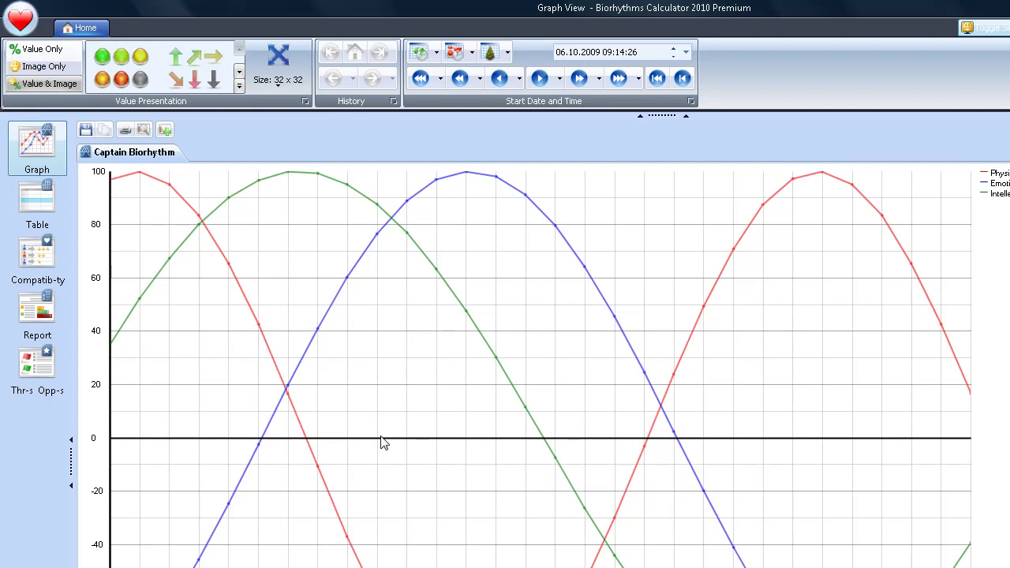
key("F12")
mouse_move(296, 180)
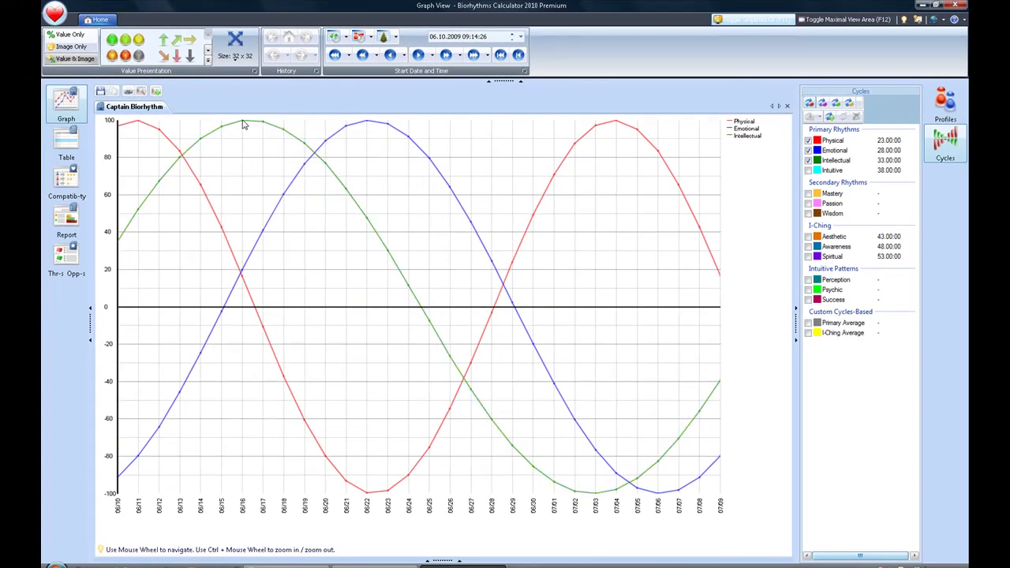
mouse_move(242, 125)
mouse_move(366, 124)
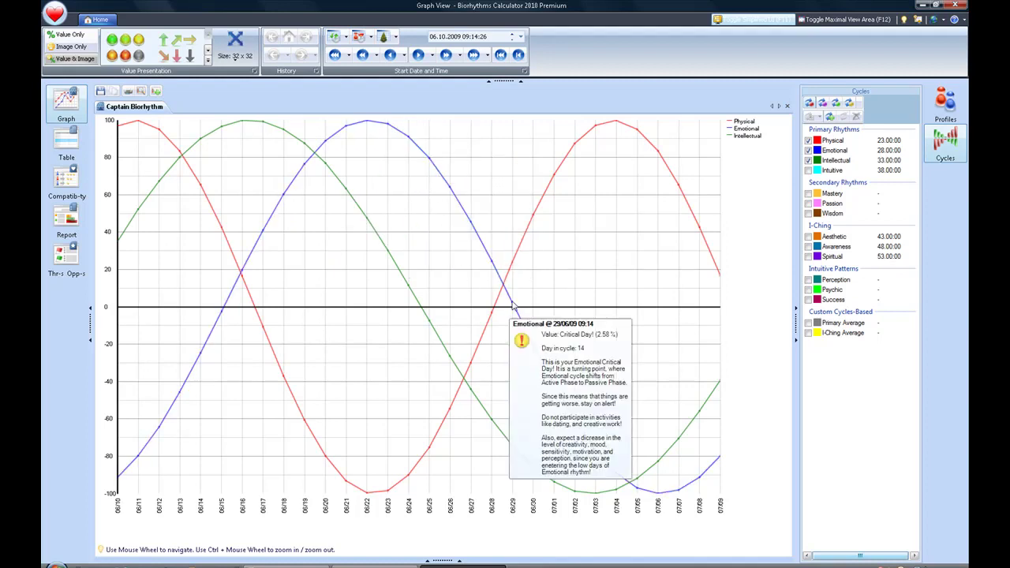
mouse_move(511, 302)
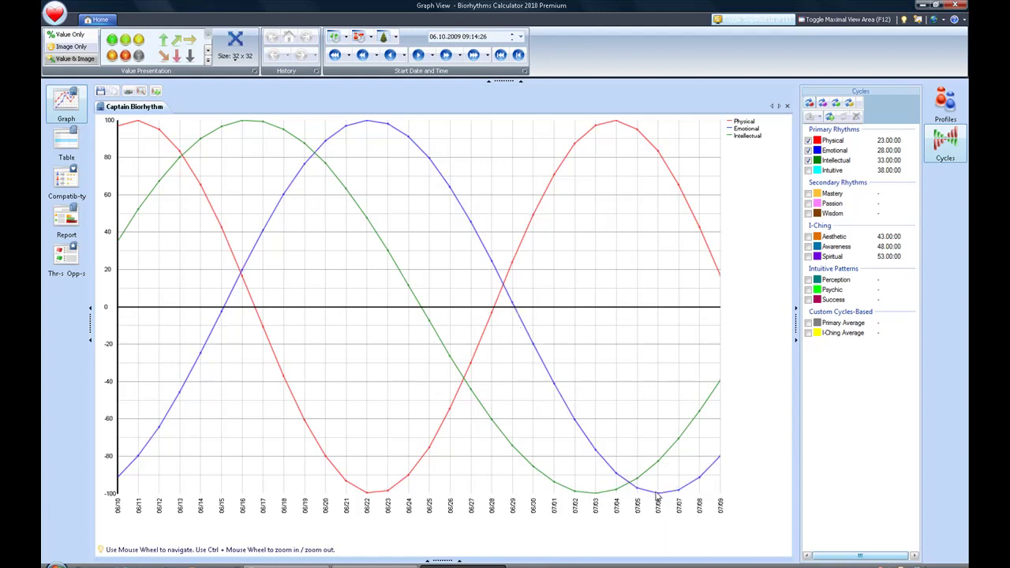
mouse_move(657, 494)
mouse_move(615, 123)
mouse_move(159, 429)
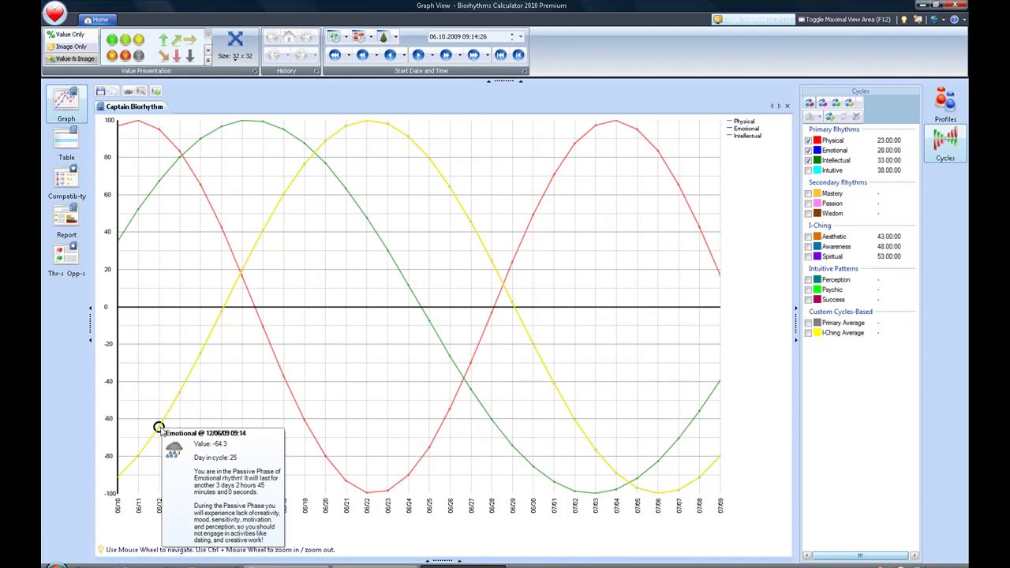
mouse_move(179, 393)
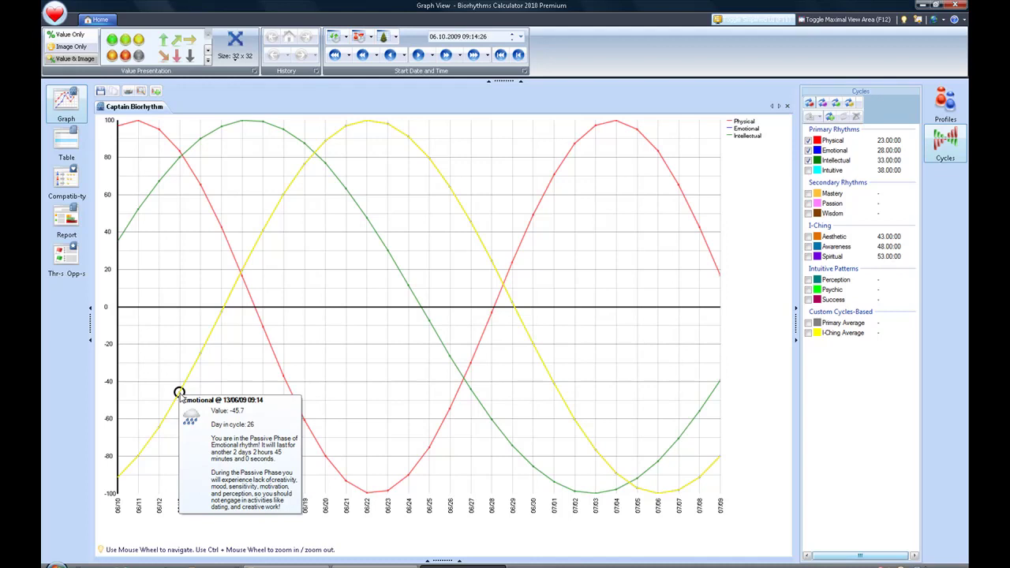
mouse_move(201, 354)
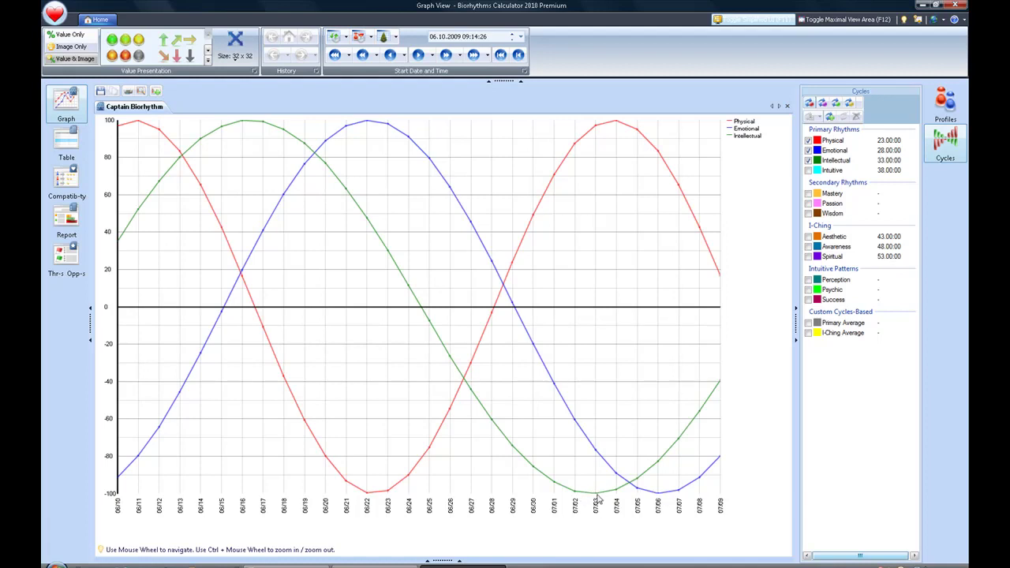
mouse_move(596, 497)
mouse_move(368, 126)
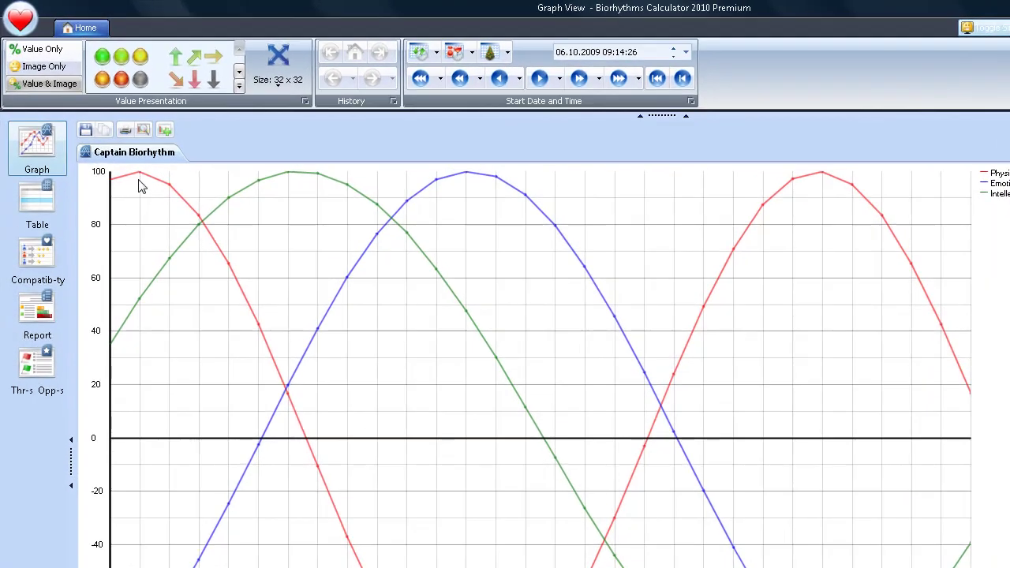
mouse_move(117, 150)
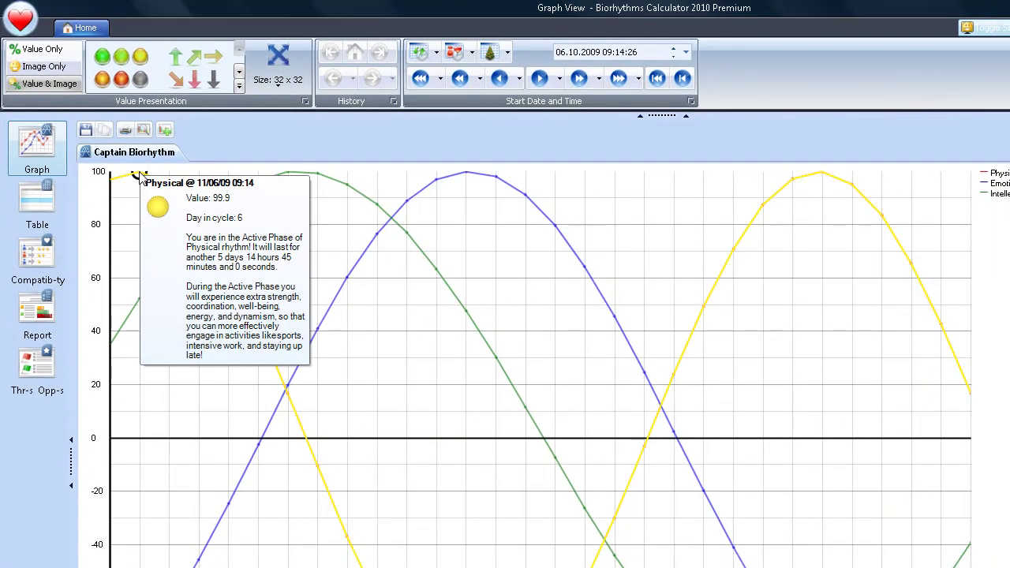
mouse_move(318, 468)
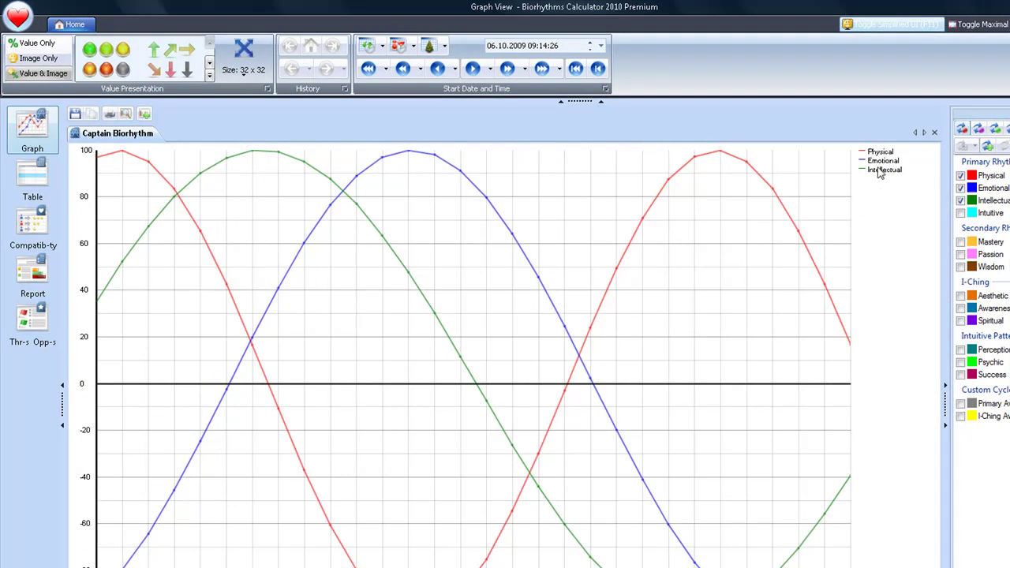
mouse_move(983, 180)
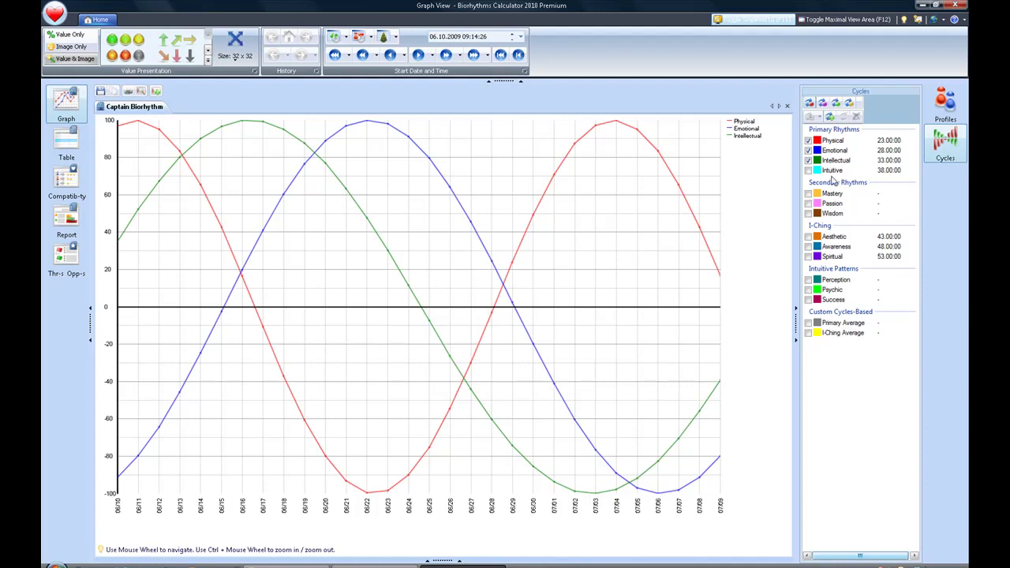
mouse_move(831, 198)
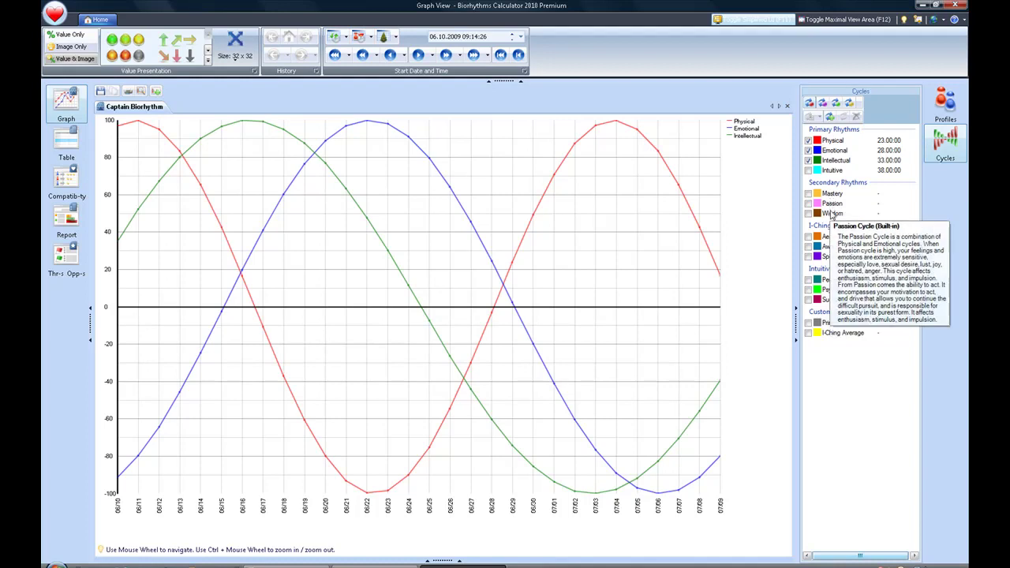
mouse_move(831, 217)
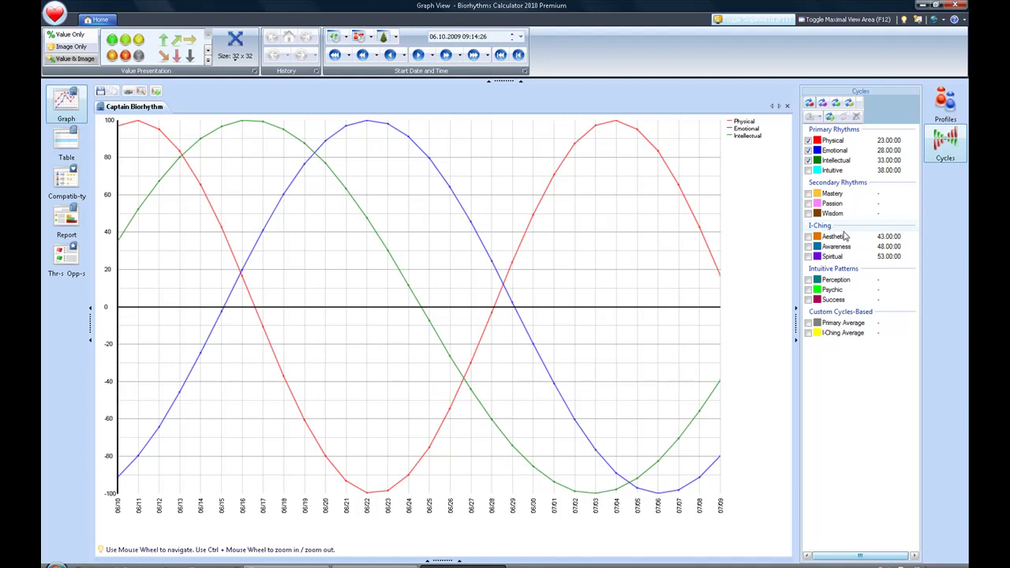
mouse_move(829, 240)
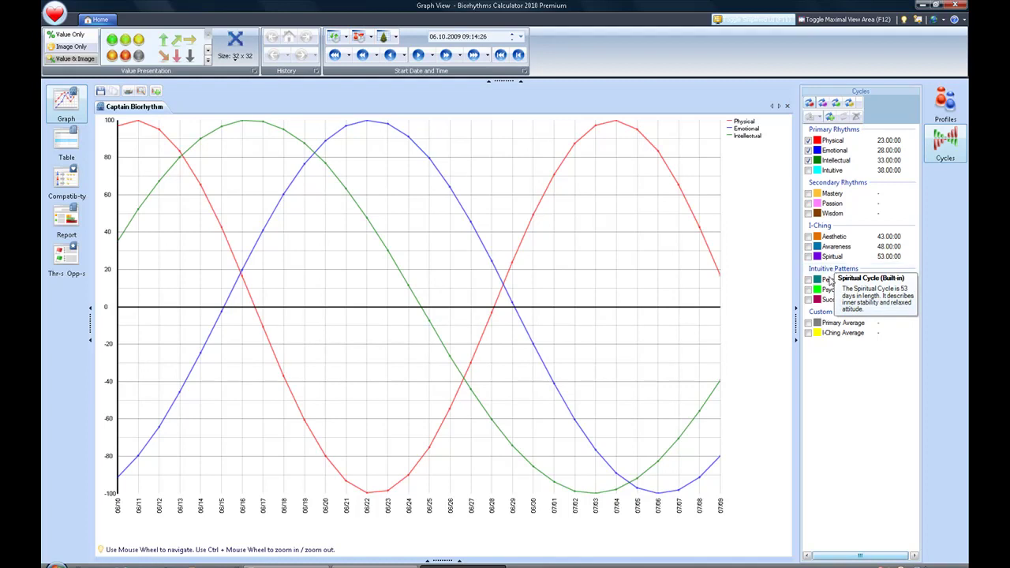
mouse_move(833, 280)
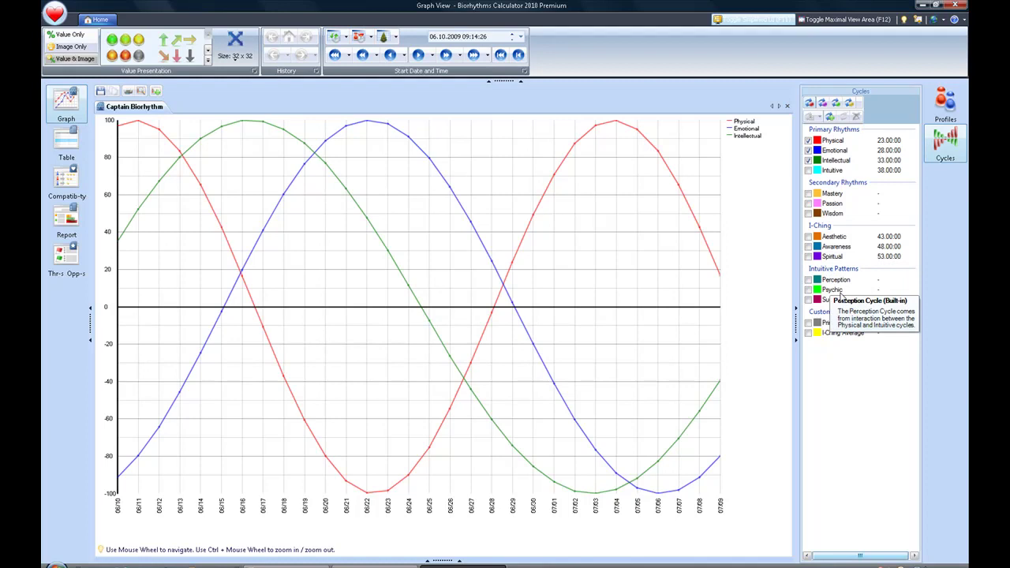
mouse_move(833, 300)
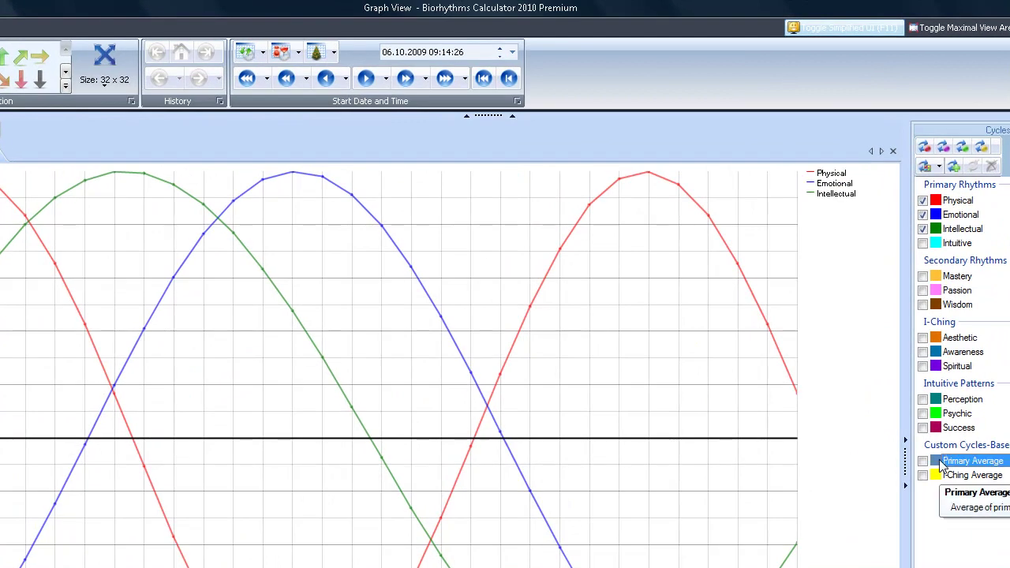
Tick Primary Average and I-Ching Average under Custom Cycles-Based.
left_click(923, 462)
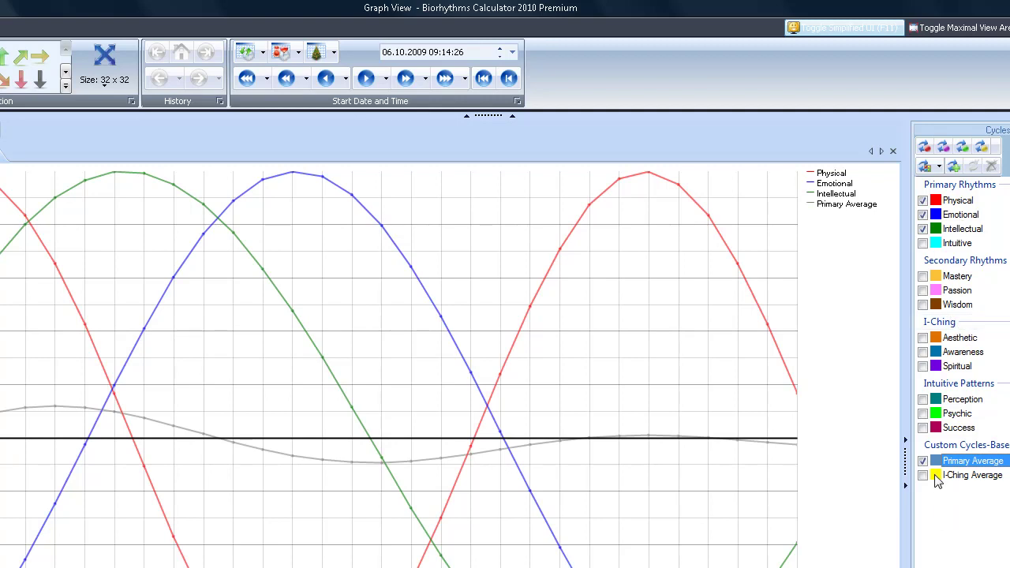
left_click(924, 475)
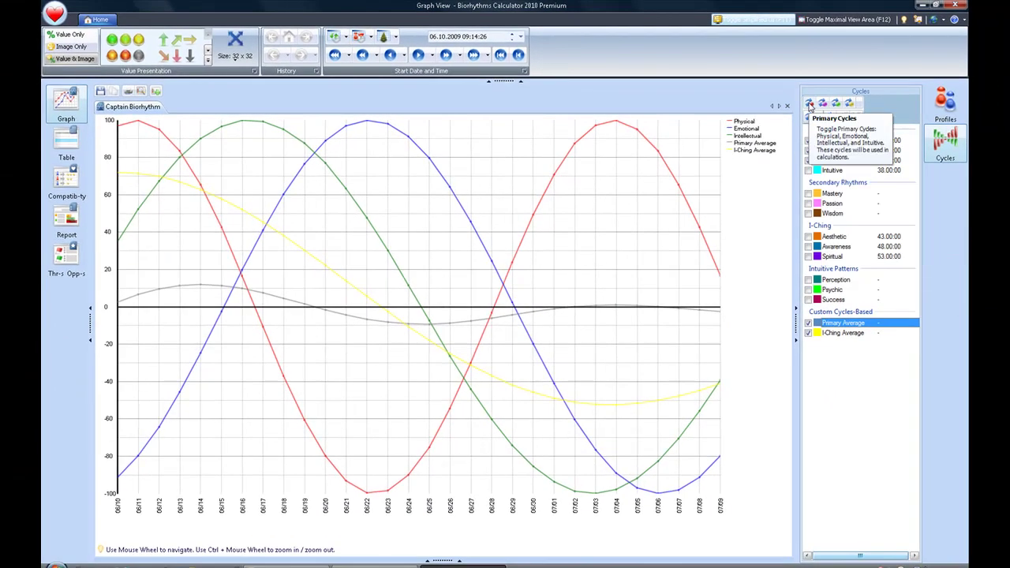
left_click(810, 106)
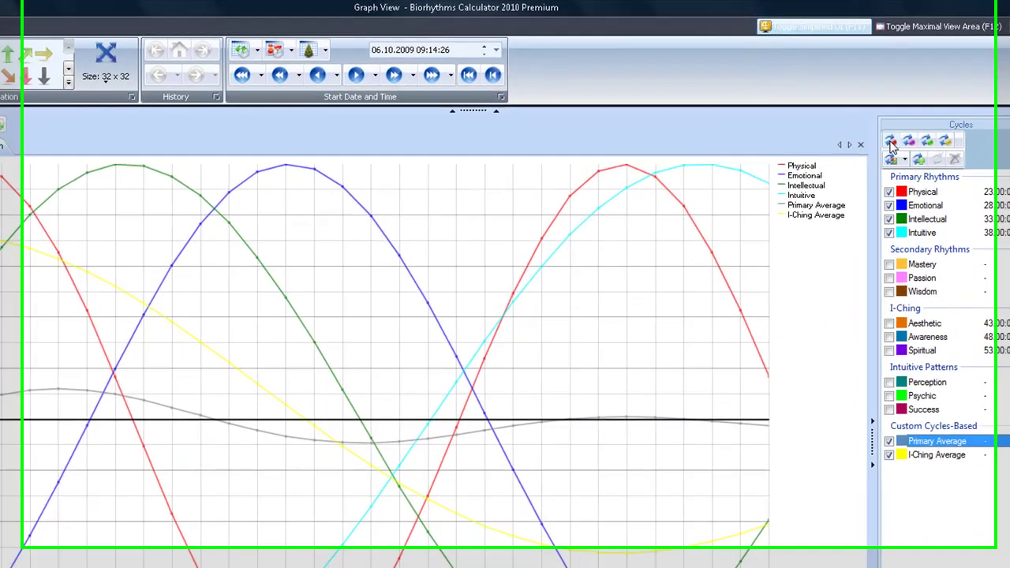
left_click(809, 106)
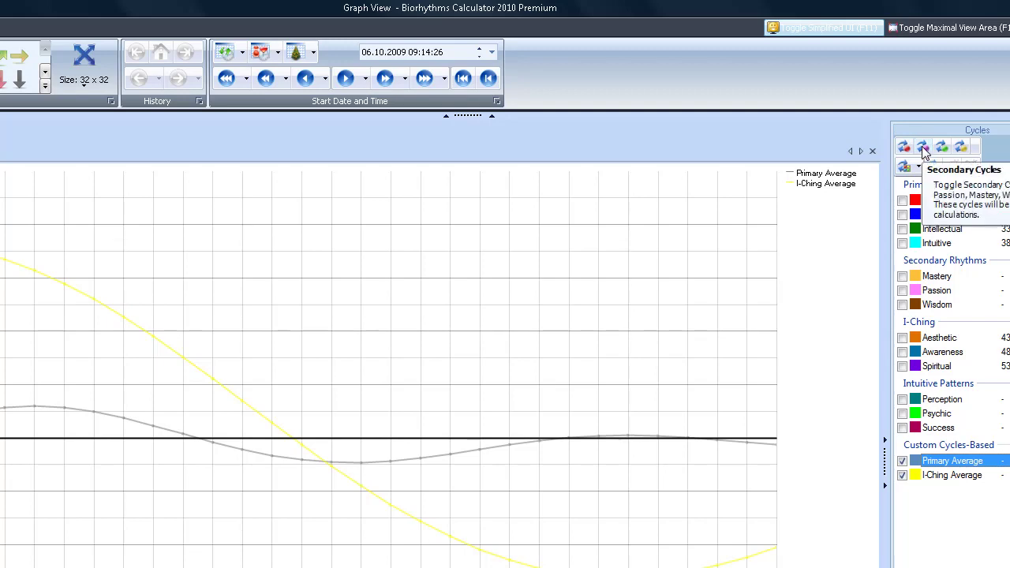
left_click(925, 152)
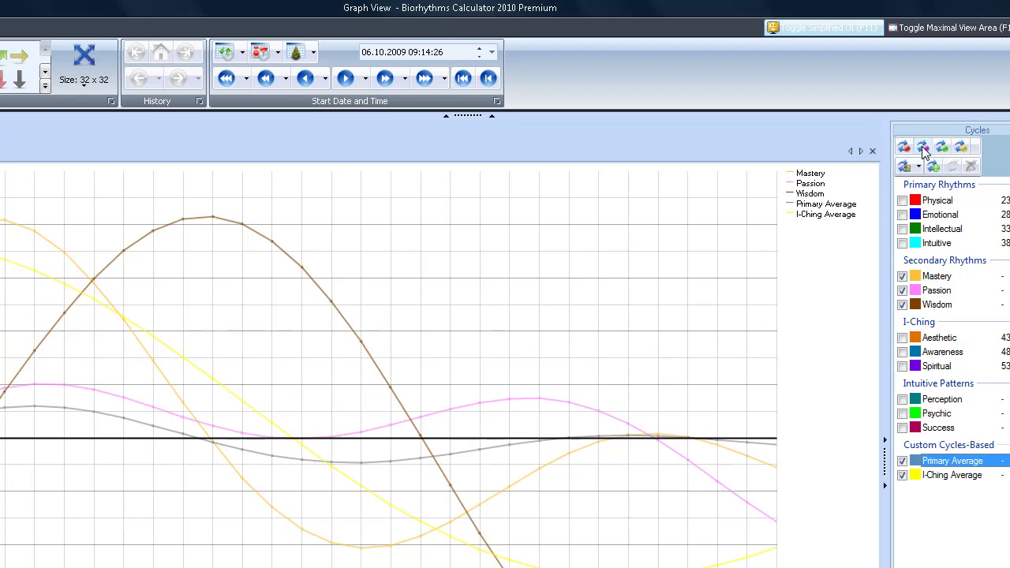
left_click(921, 146)
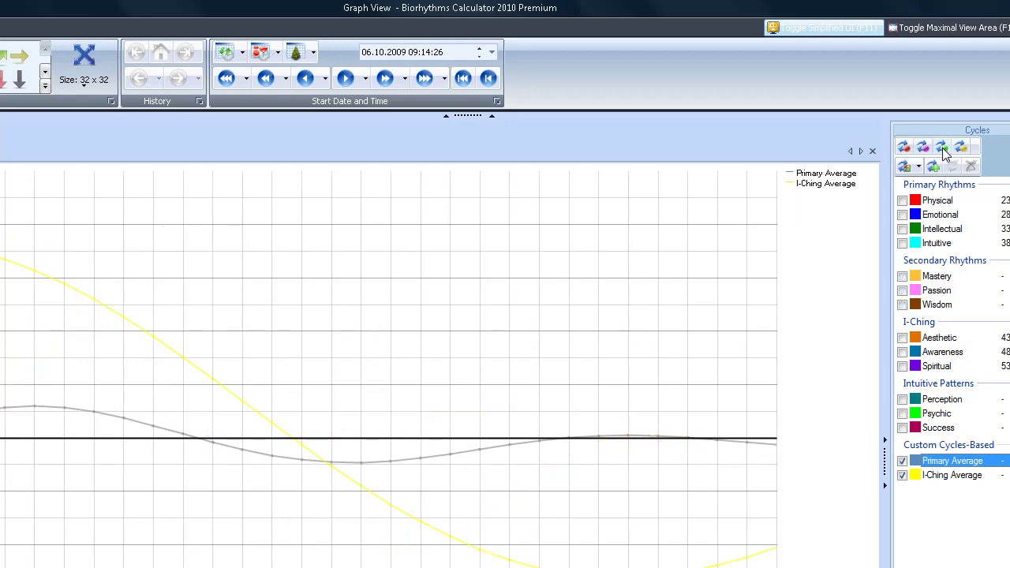
left_click(942, 148)
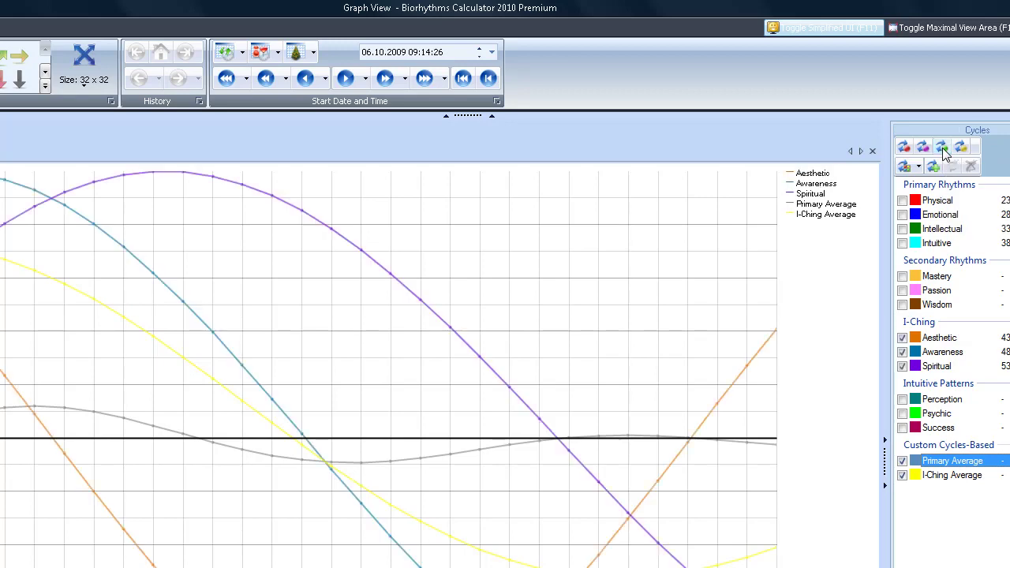
left_click(943, 148)
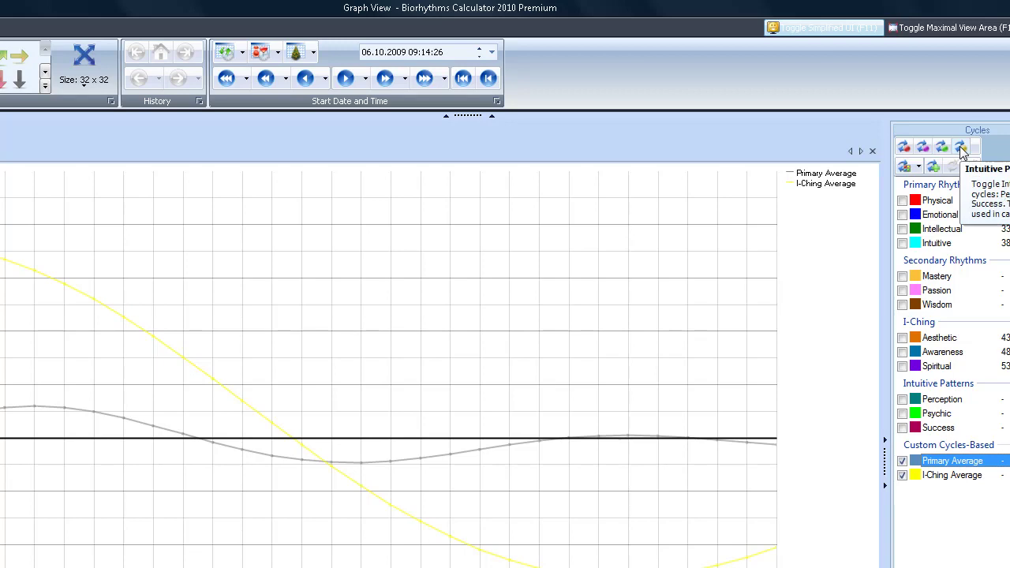
left_click(961, 148)
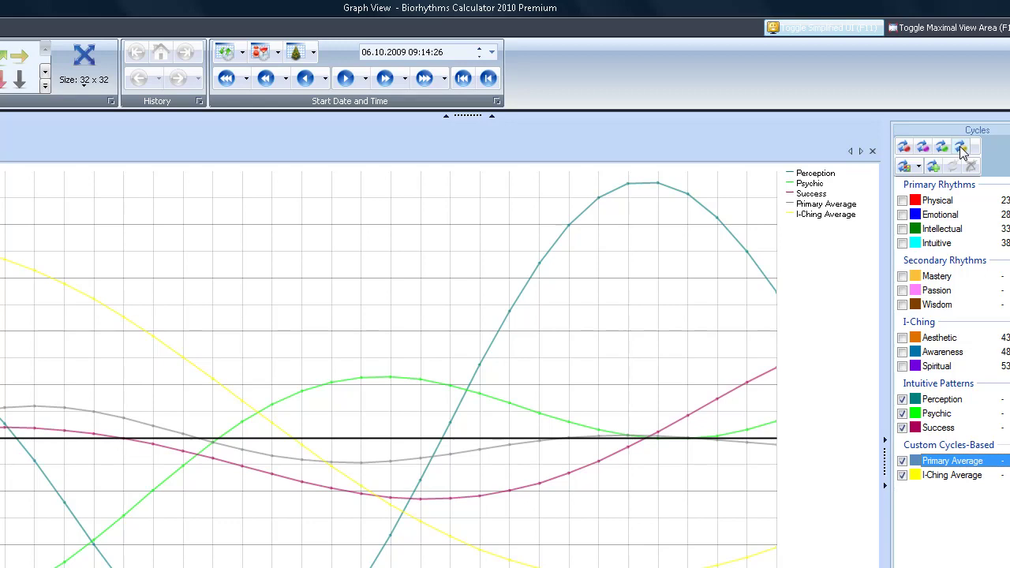
left_click(959, 146)
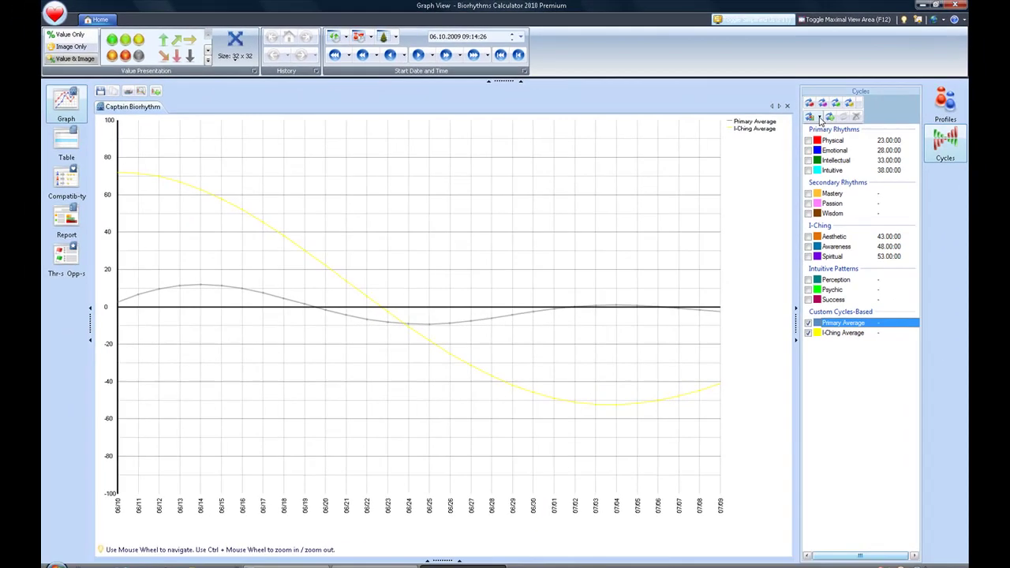
left_click(906, 170)
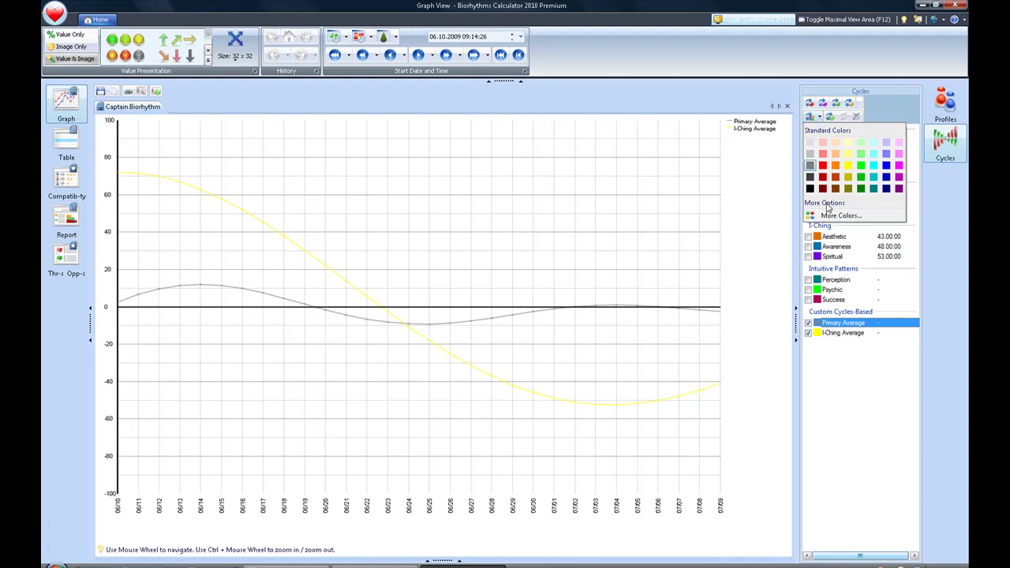
left_click(827, 221)
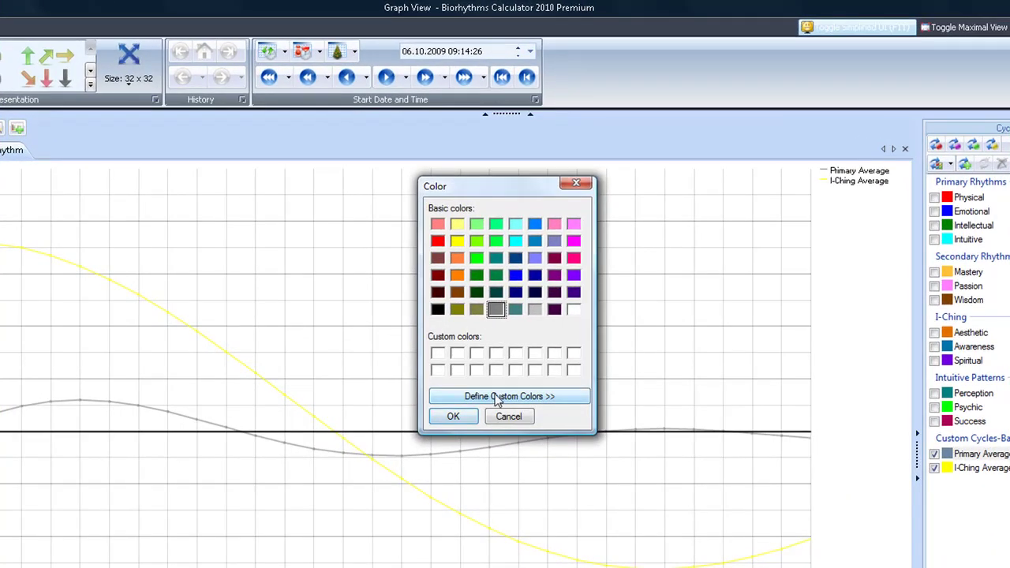
left_click(501, 382)
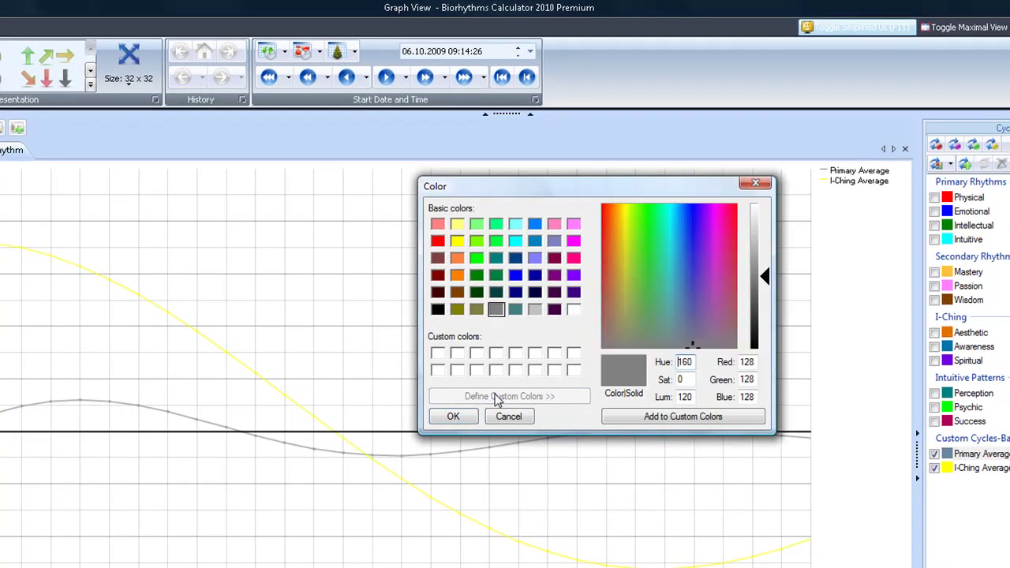
left_click(454, 417)
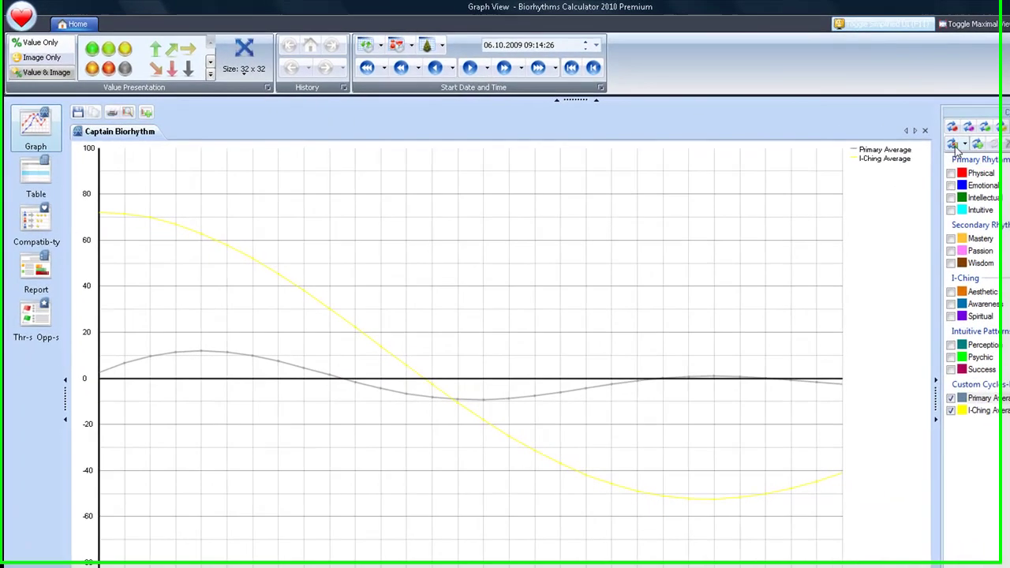
Turn off Primary Average and I-Ching Average, and turn on Physical, Emotional and Intellectual.
left_click(963, 405)
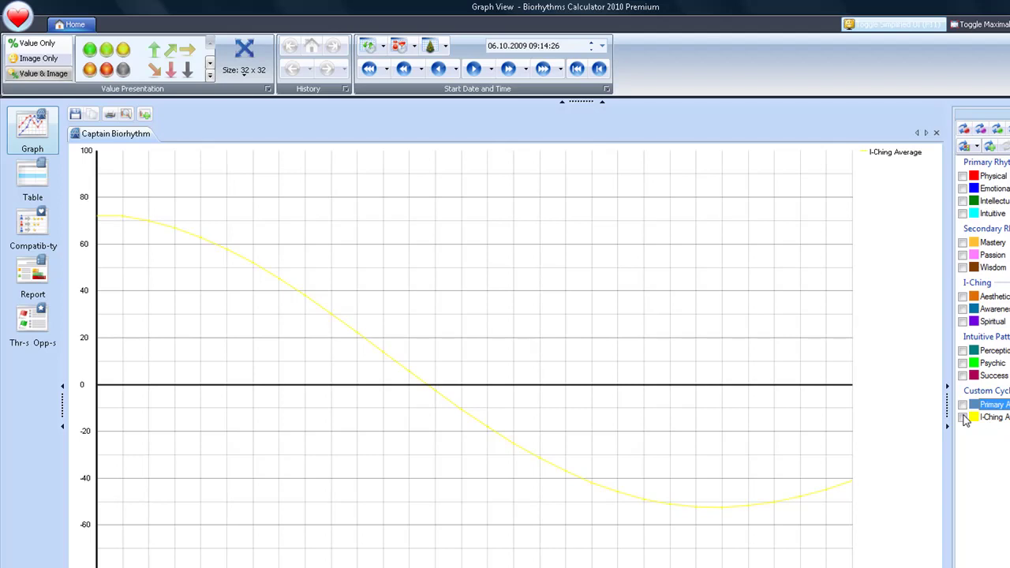
left_click(879, 408)
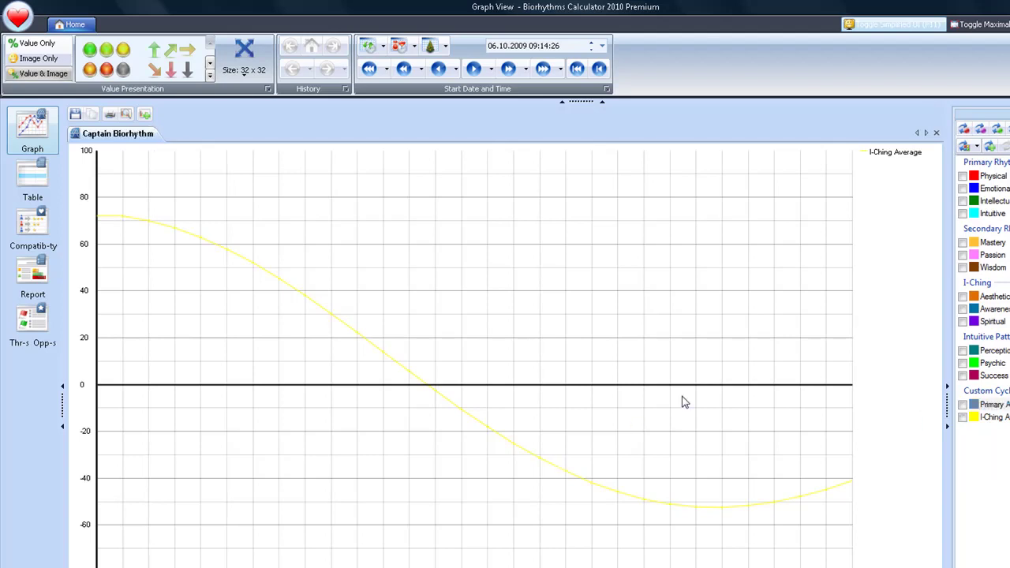
left_click(963, 177)
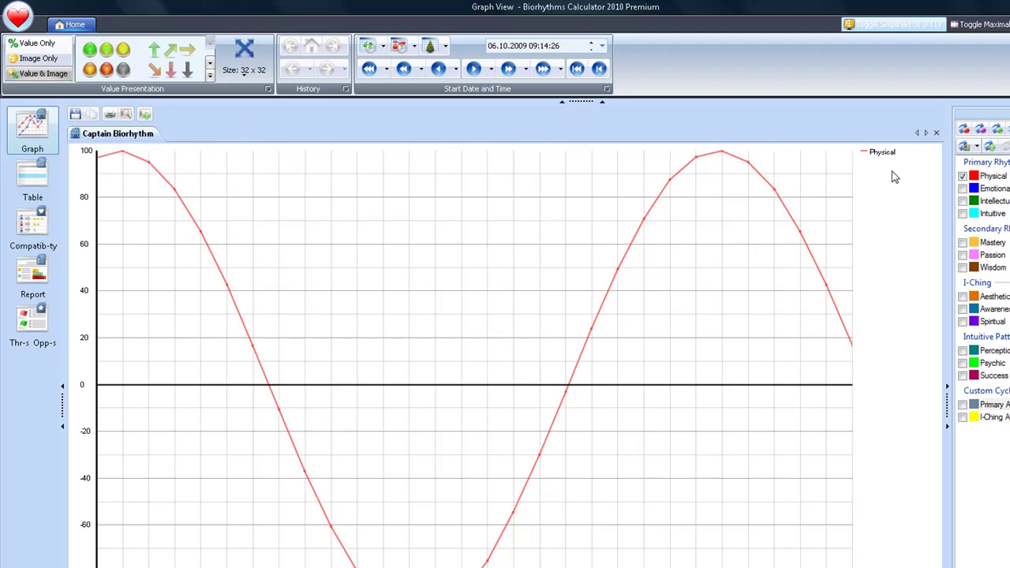
left_click(962, 188)
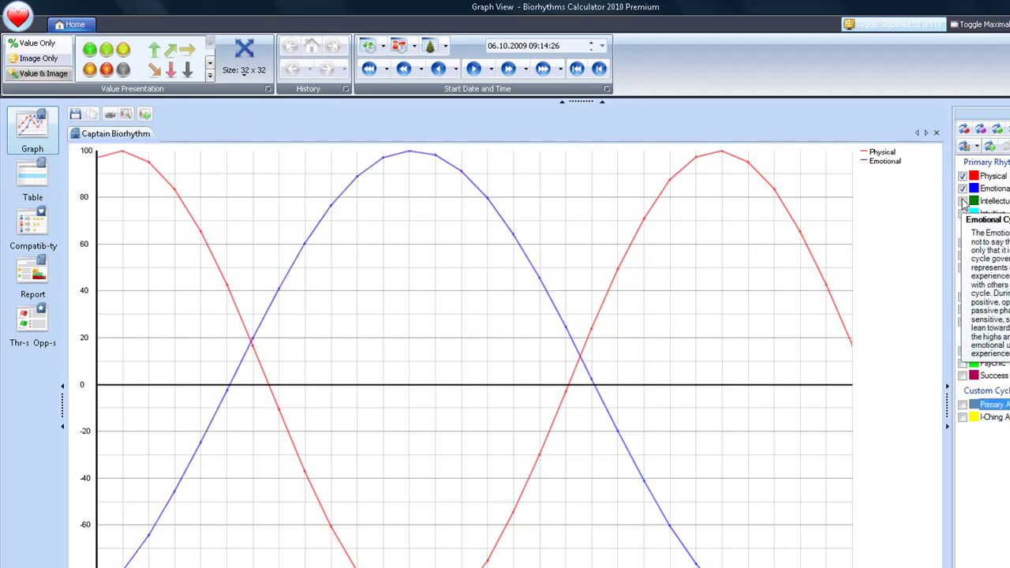
left_click(962, 201)
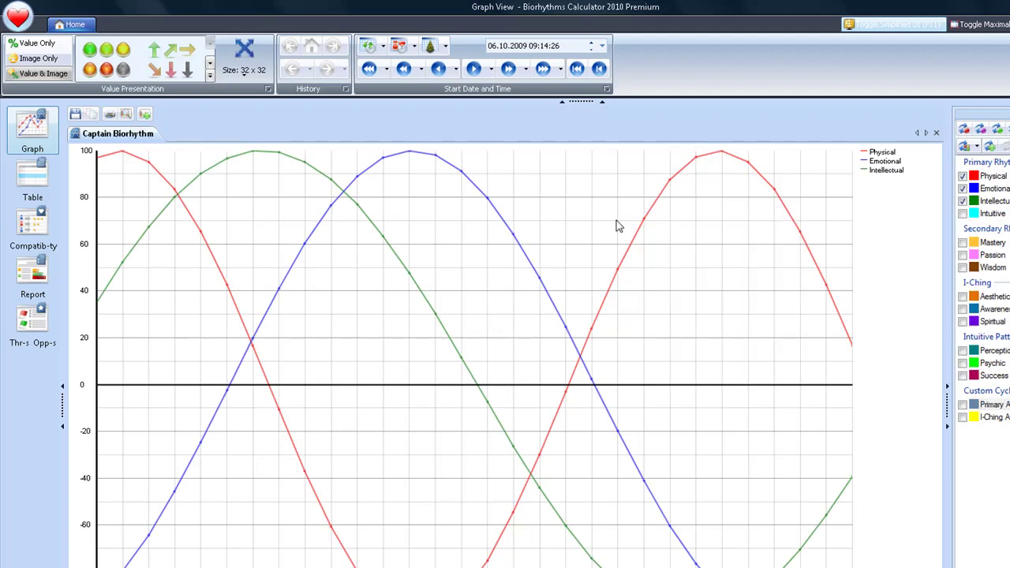
Name the graph image captainbiorhythm-june-2009 and set the Desktop as its save folder.
left_click(76, 116)
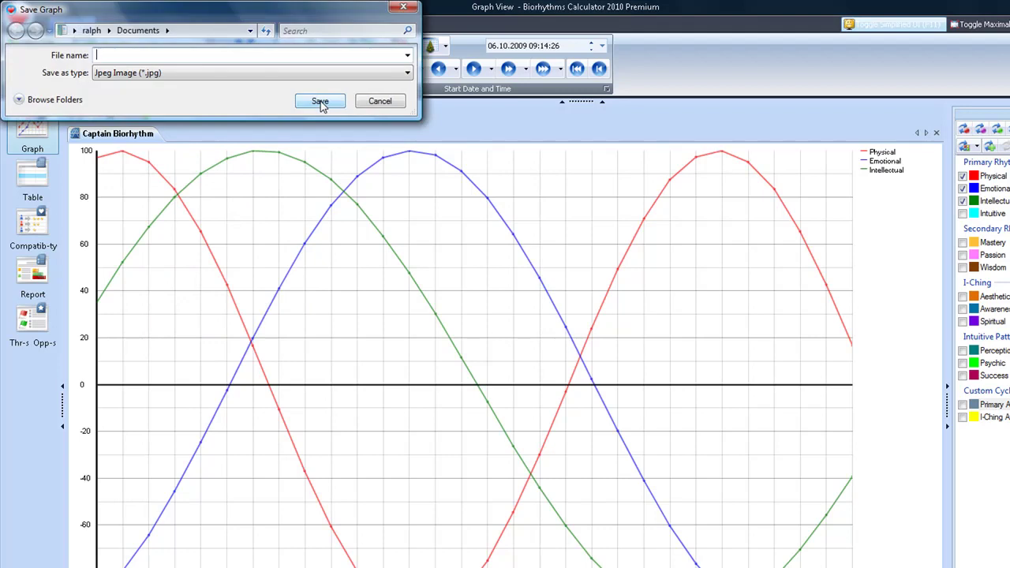
type("captain")
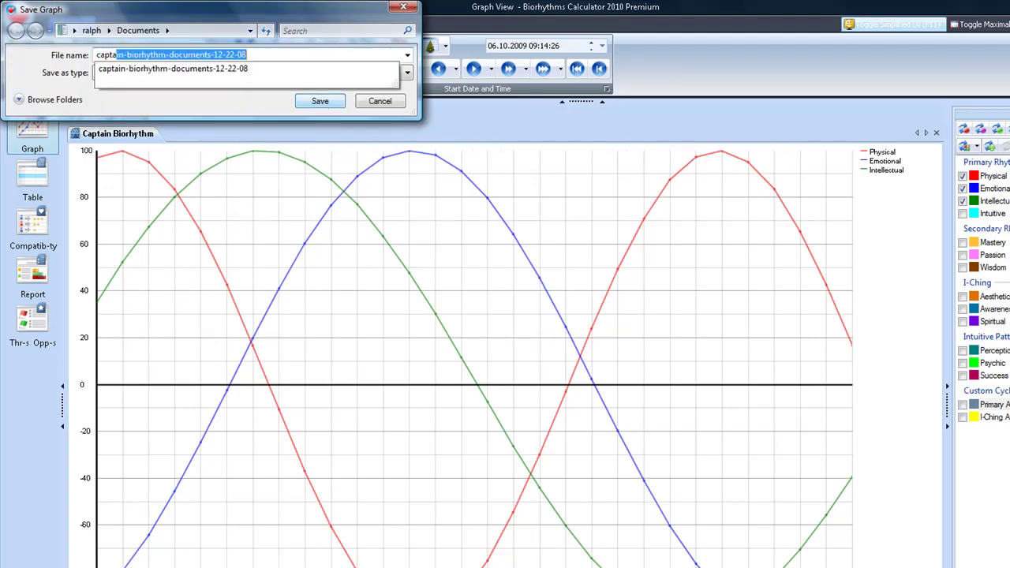
type("biorhythm")
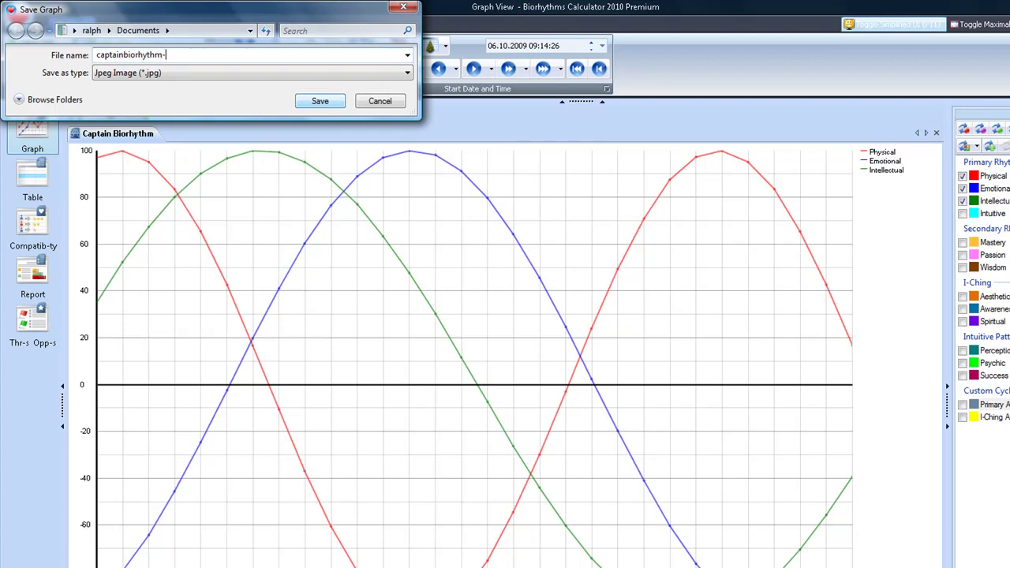
type("-june-")
type("2009")
left_click(85, 101)
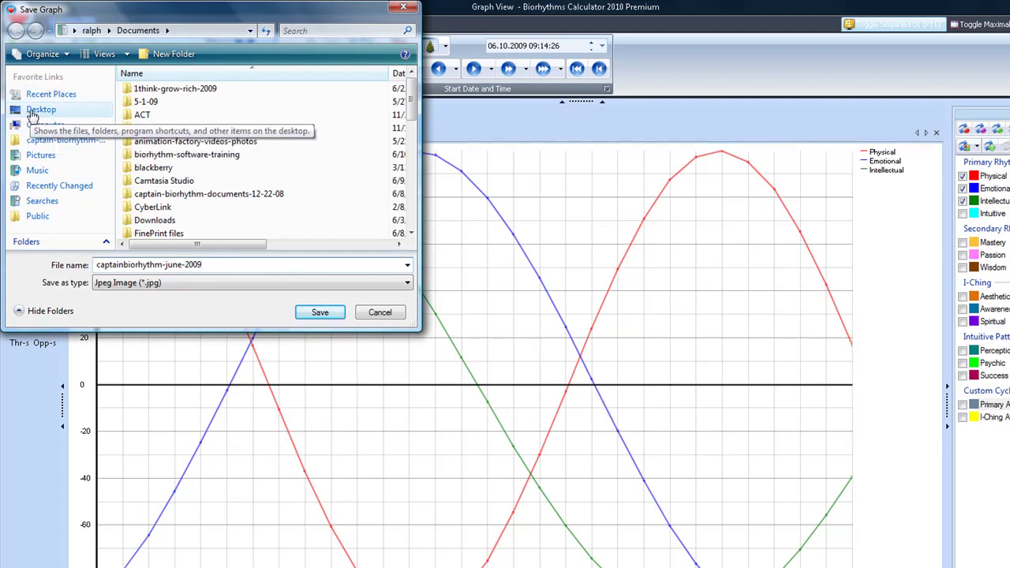
left_click(32, 113)
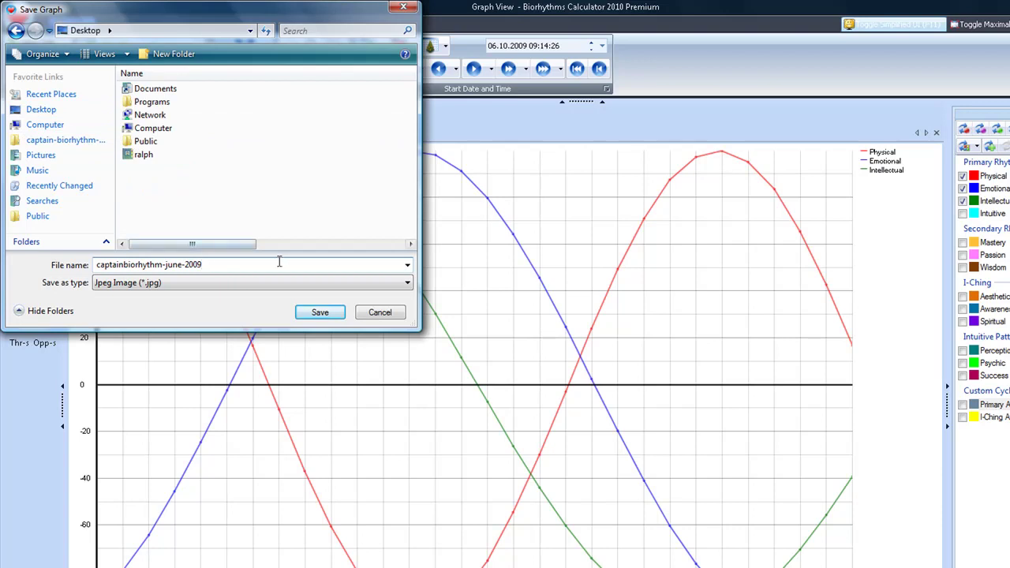
Keep Jpeg Image (*.jpg) as the file type and save the graph.
key("Tab")
left_click(407, 286)
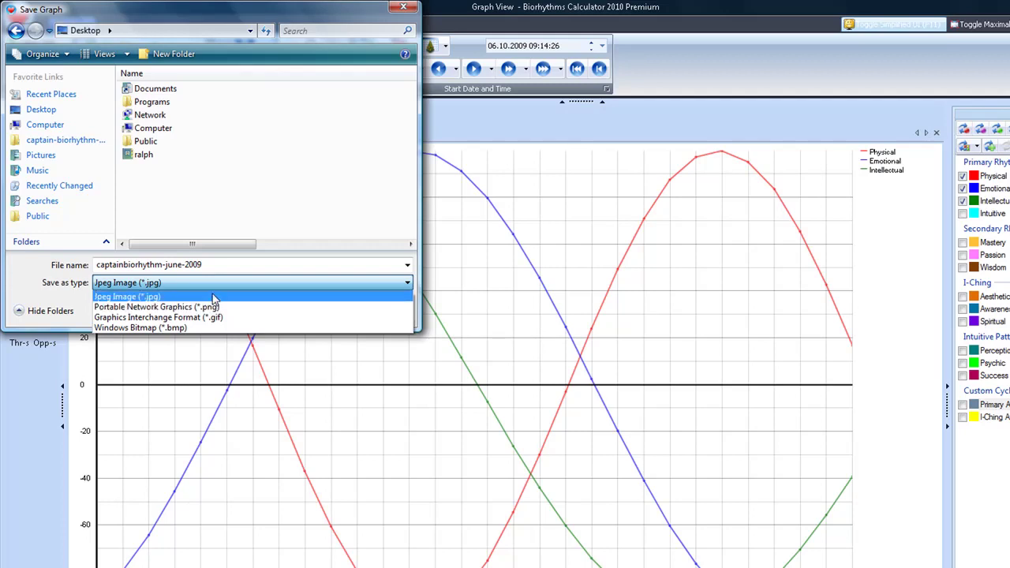
left_click(212, 295)
left_click(320, 316)
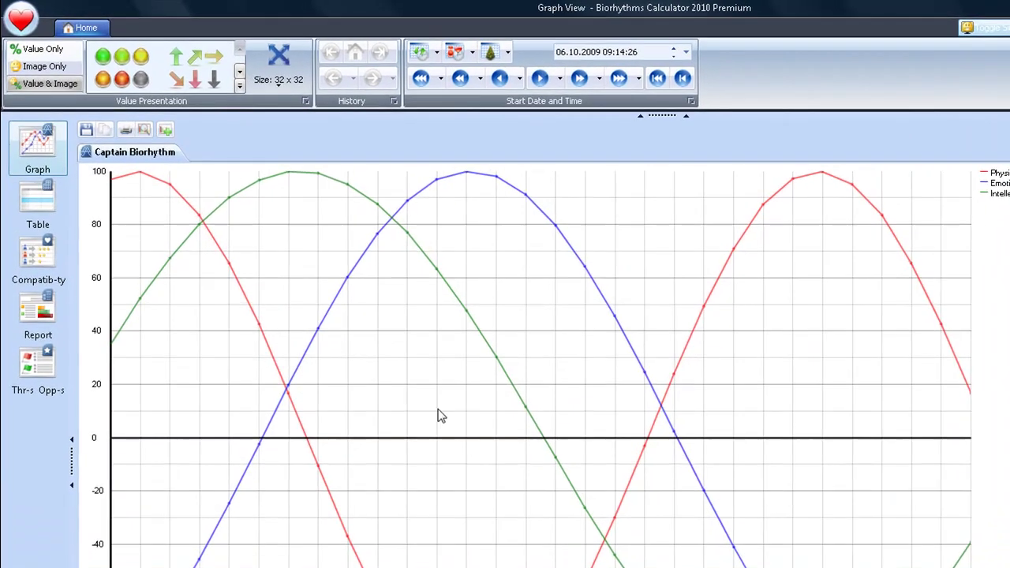
Show the print preview of the Captain Biorhythm graph.
left_click(126, 130)
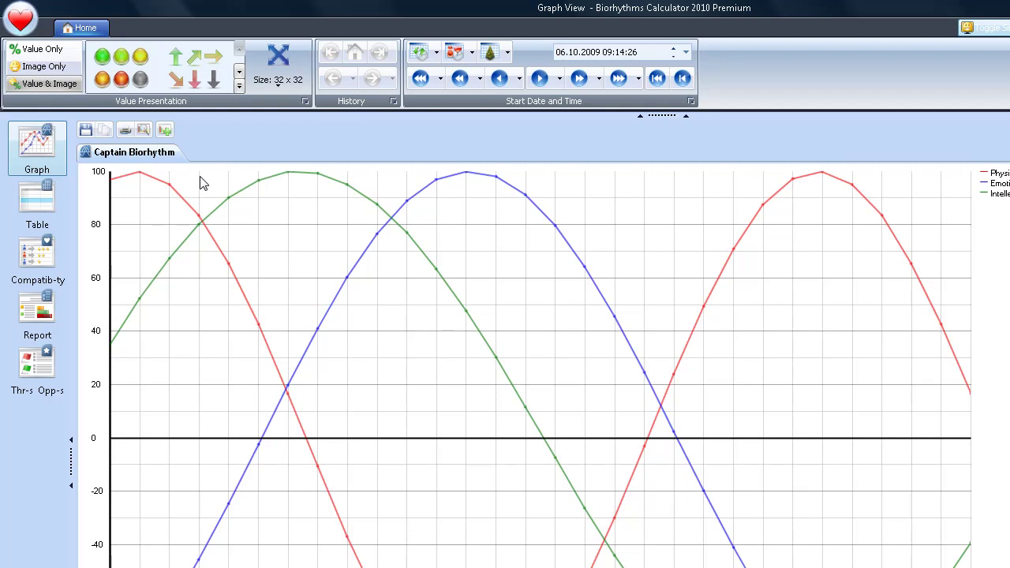
left_click(144, 130)
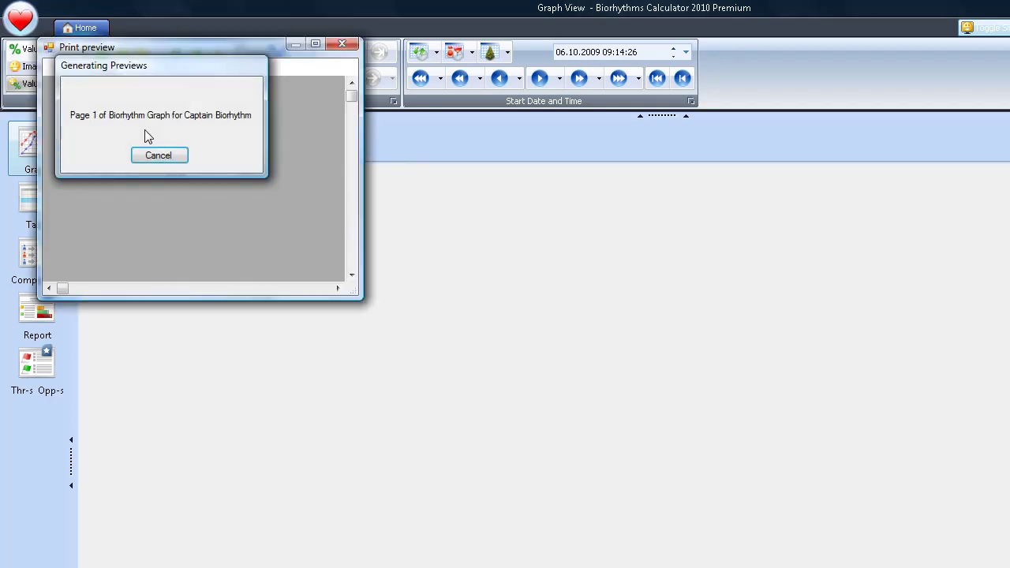